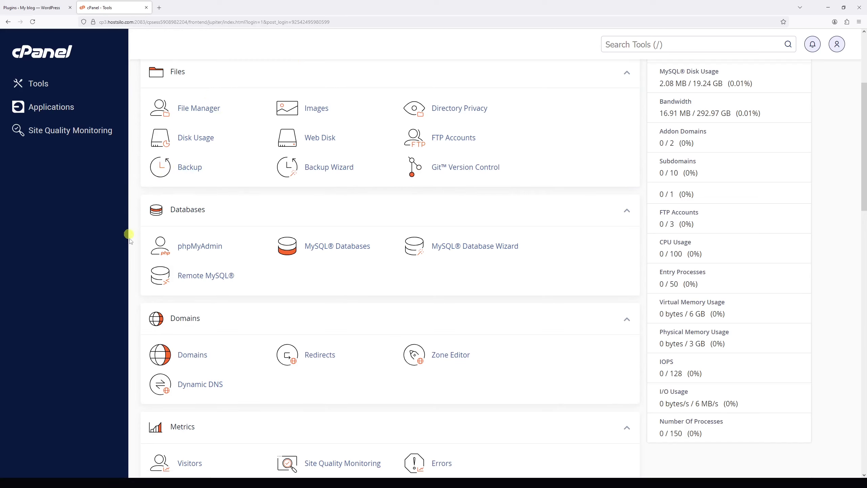
Open phpMyAdmin from the hosting control panel and look through the tables of the WordPress database
left_click(216, 253)
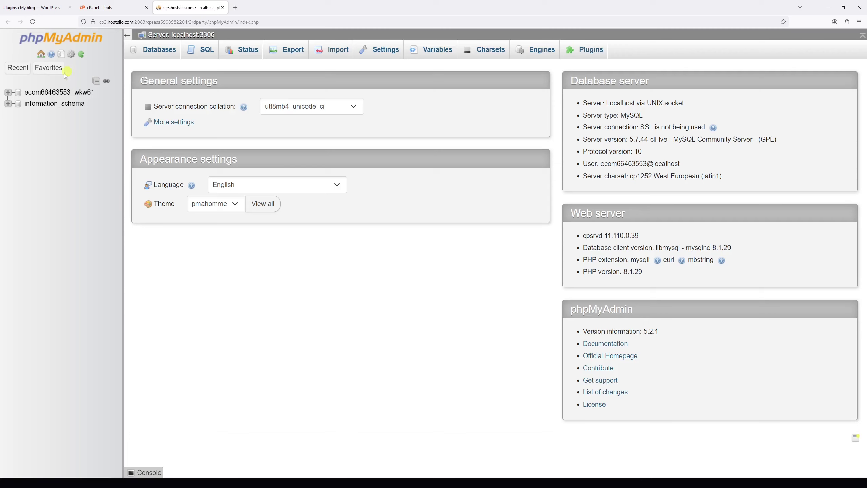
left_click(63, 92)
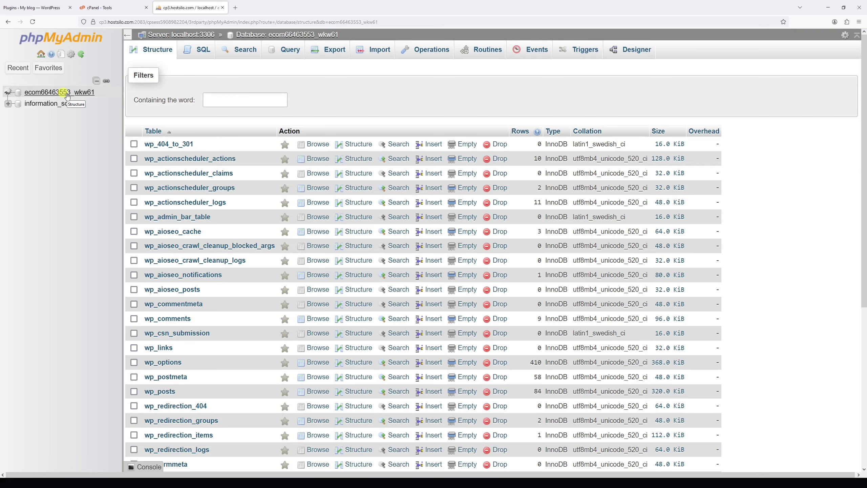
scroll(342, 92, "down", 6)
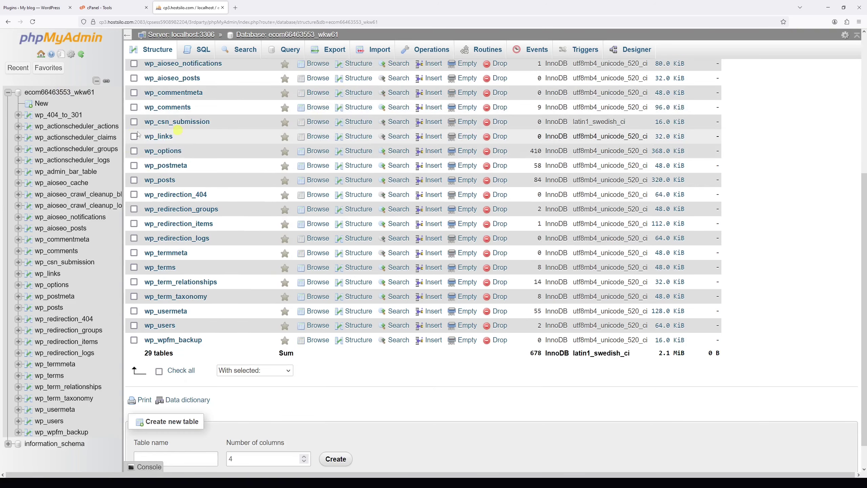
scroll(187, 151, "up", 6)
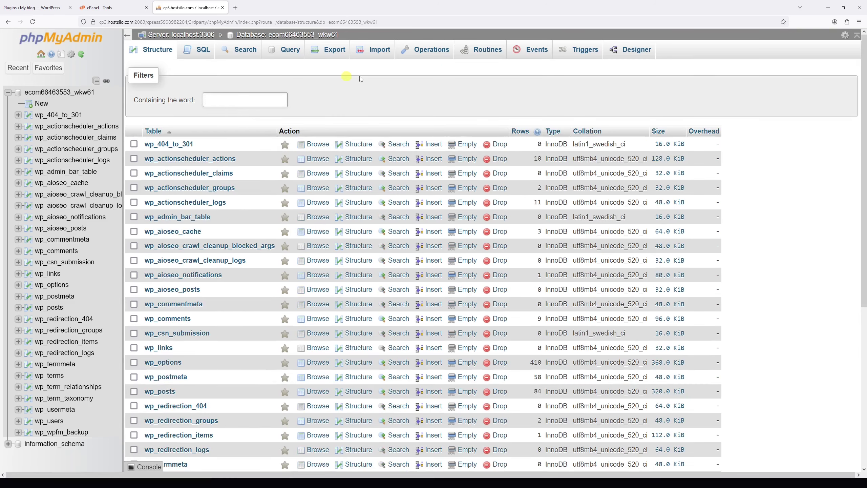
Filter the database tables by "_options" and open the wp_options table, keeping 500 rows per page
type("_options")
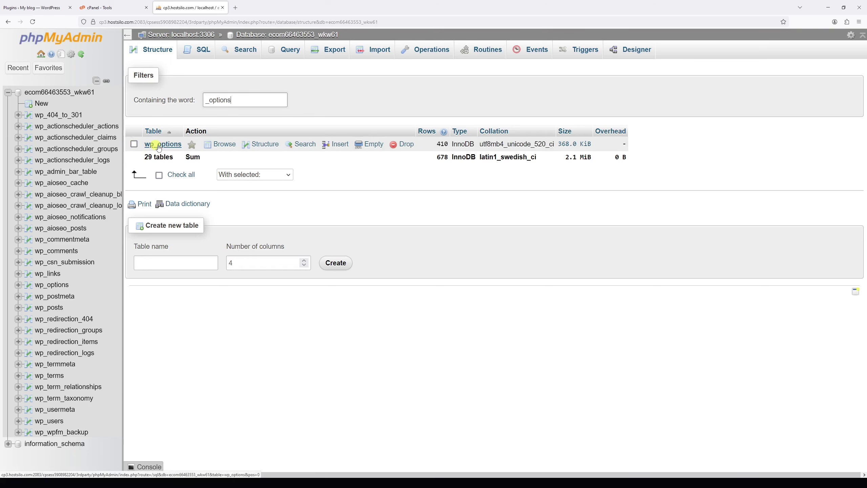
left_click(171, 144)
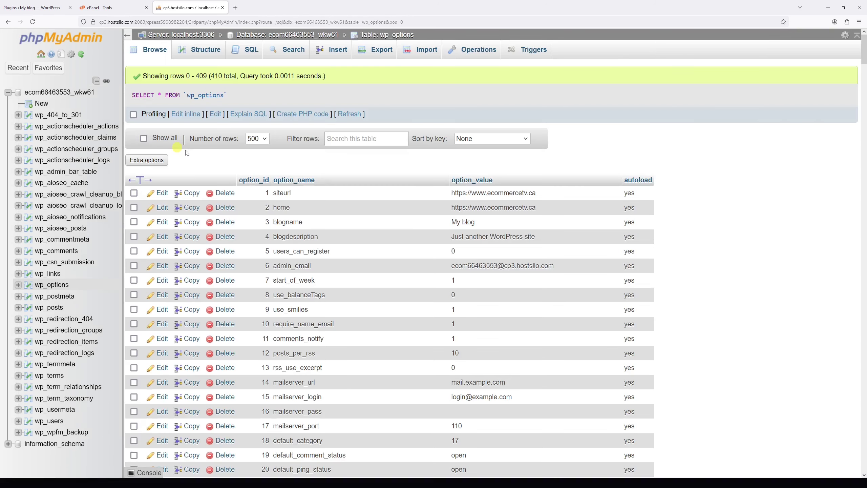
left_click(265, 139)
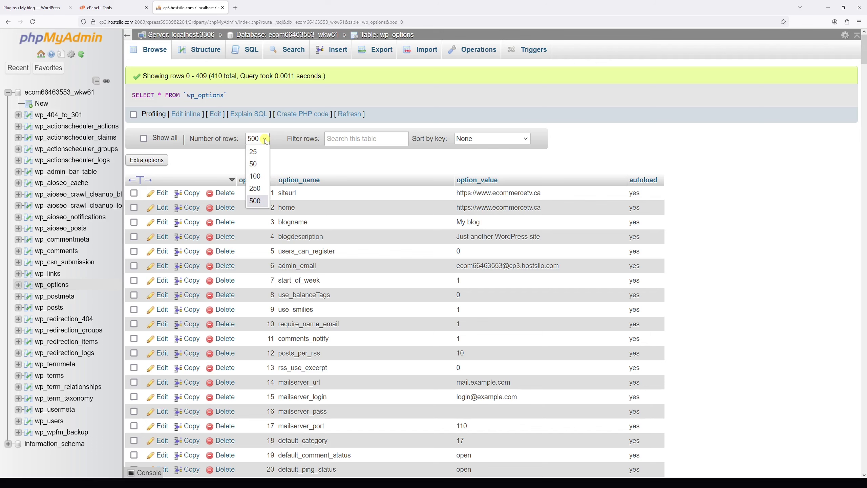
left_click(305, 152)
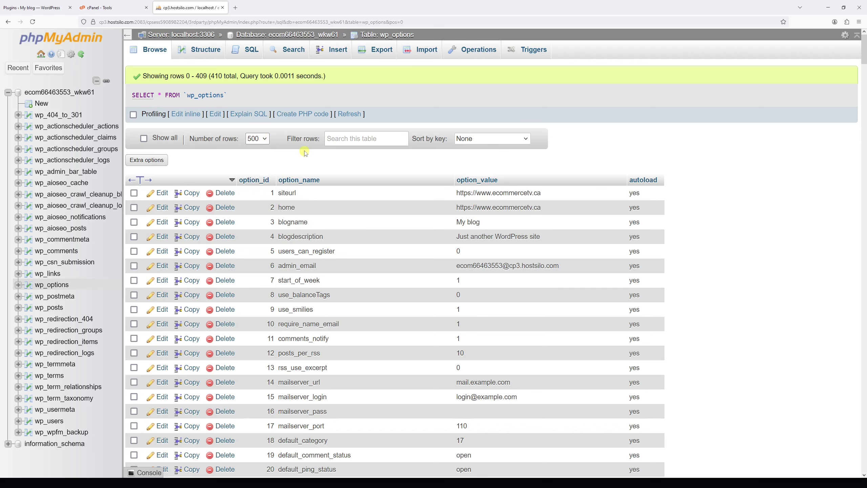
Find the active_plugins row in wp_options and open it for editing
scroll(312, 150, "down", 5)
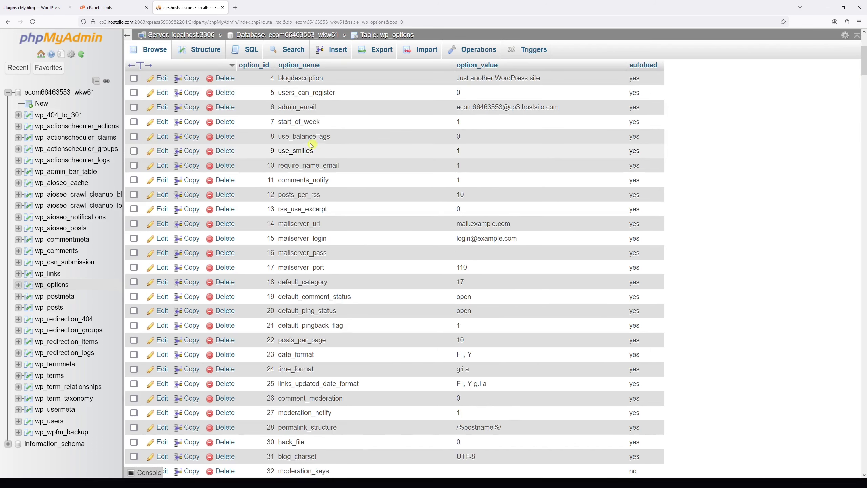
scroll(282, 205, "down", 5)
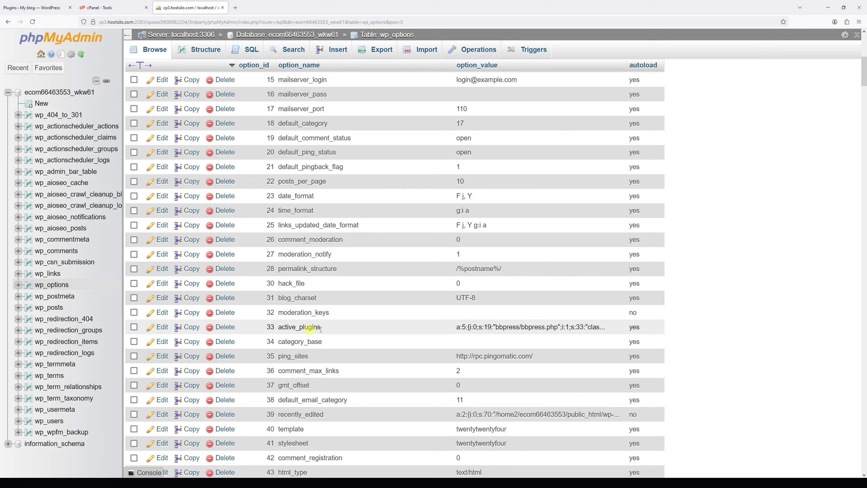
left_click(161, 333)
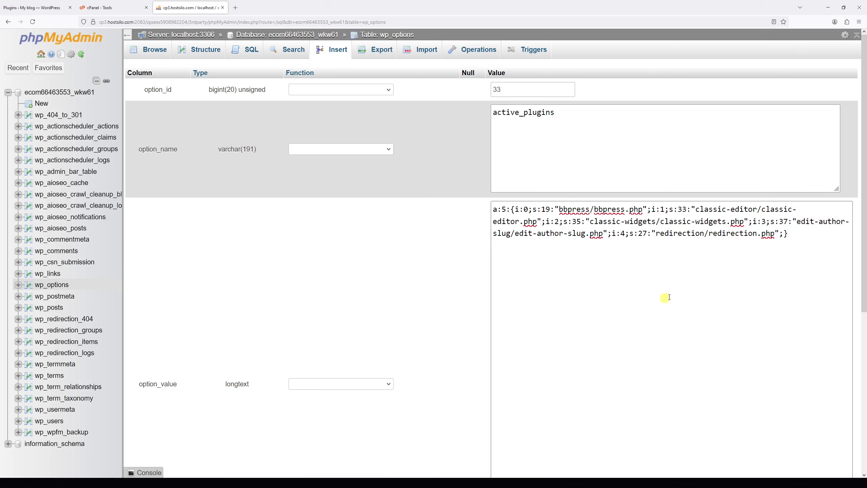
Back up the full active_plugins option_value by copying it into a blank Notepad document, then return to the maximized browser
left_click(685, 284)
key("ctrl+a")
key("ctrl+c")
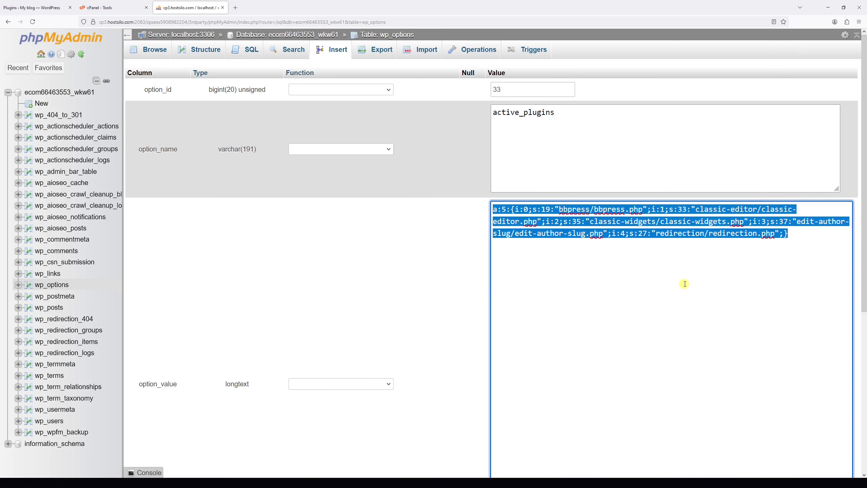
left_click(684, 284)
left_click(843, 7)
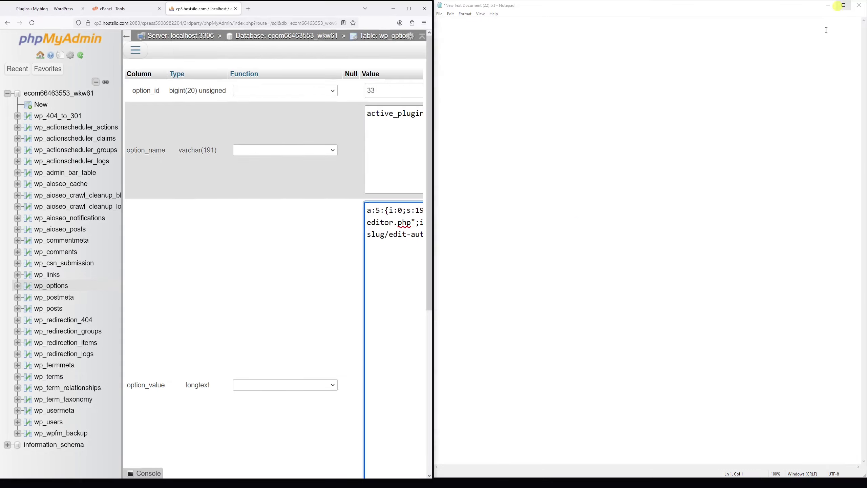
left_click(674, 102)
key("ctrl+v")
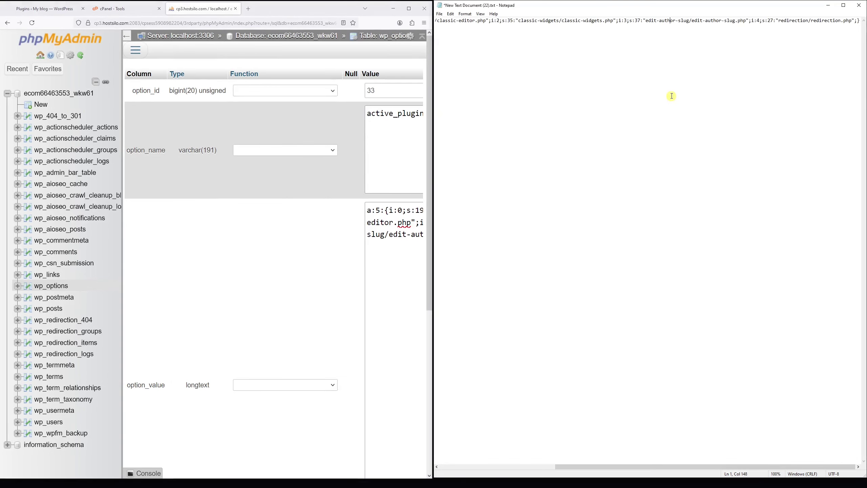
left_click(408, 8)
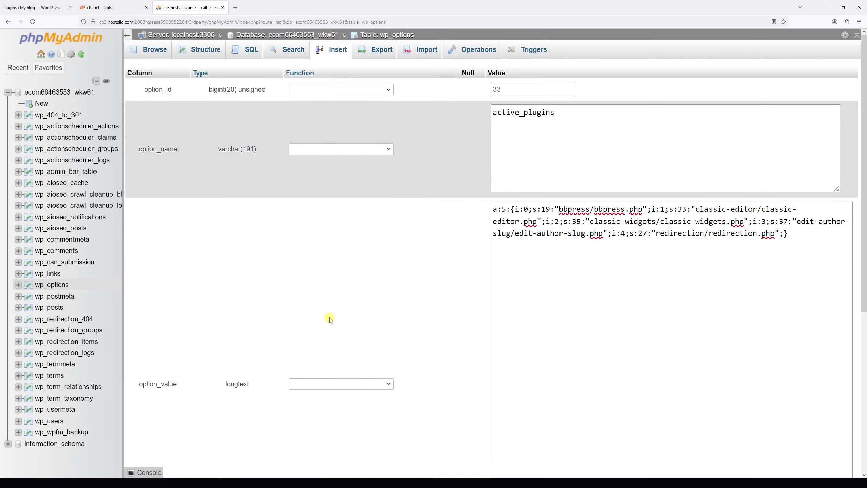
Compare the plugin count and entries in the active_plugins value with the active plugins on the WordPress Plugins page
double_click(505, 209)
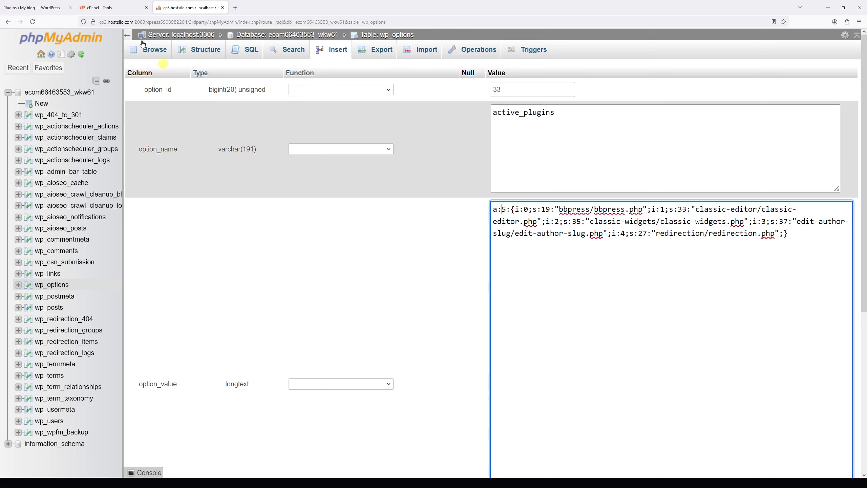
left_click(32, 8)
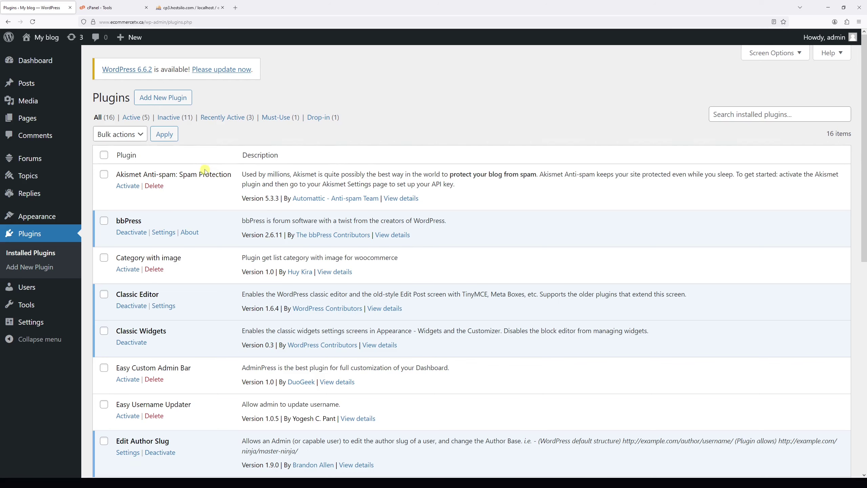
scroll(205, 169, "down", 1)
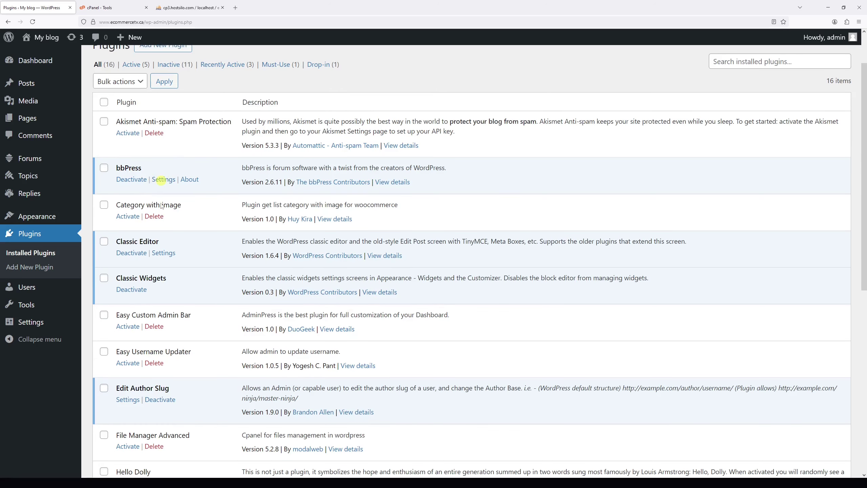
scroll(168, 375, "down", 3)
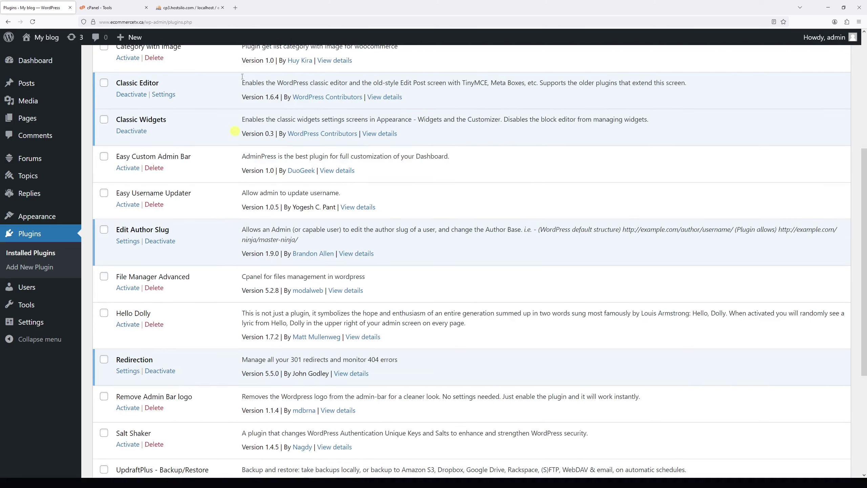
key("ctrl+shift+Tab")
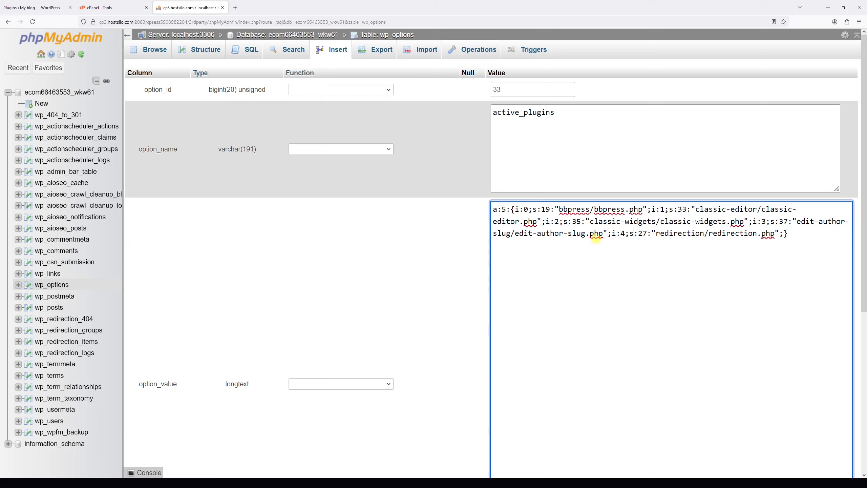
Delete the complete classic-widgets entry, i:2;s:35:"classic-widgets/classic-widgets.php";, from the active_plugins value
left_click_drag(598, 221, 744, 226)
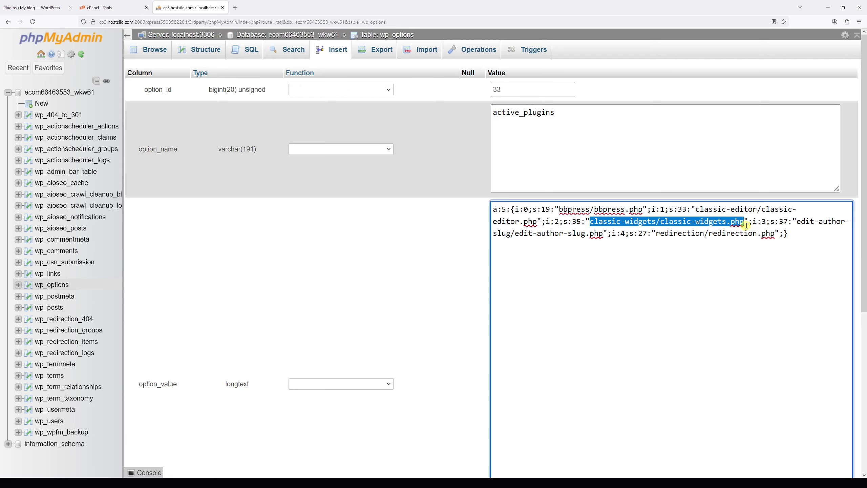
left_click(746, 225)
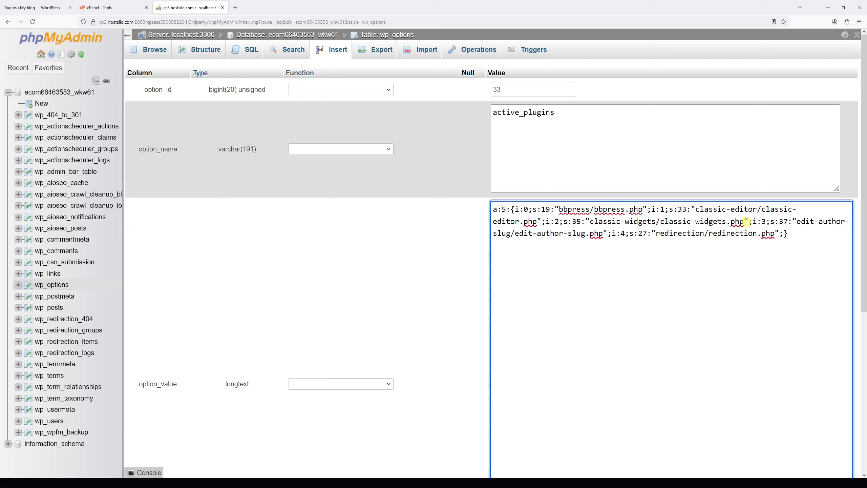
left_click_drag(553, 221, 739, 226)
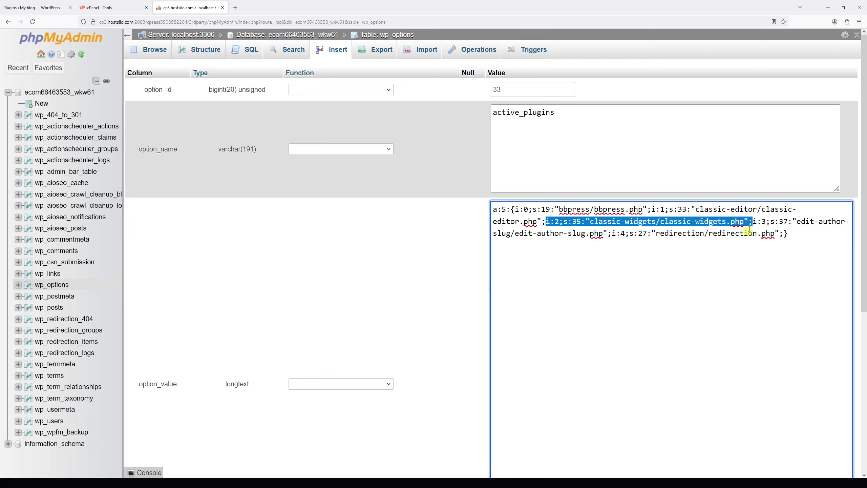
left_click_drag(753, 224, 553, 222)
key("BackSpace")
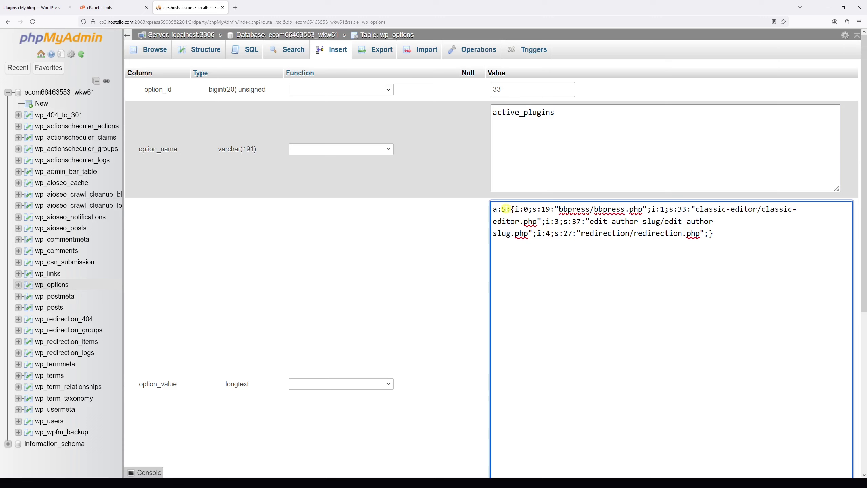
Set the plugin count at the start of the active_plugins value to 4 and save the row
key("BackSpace")
type("4")
scroll(611, 266, "down", 10)
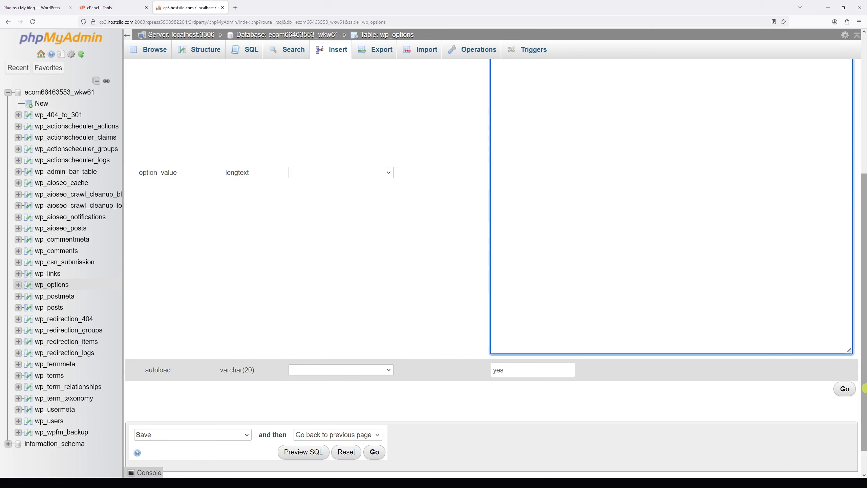
left_click(842, 389)
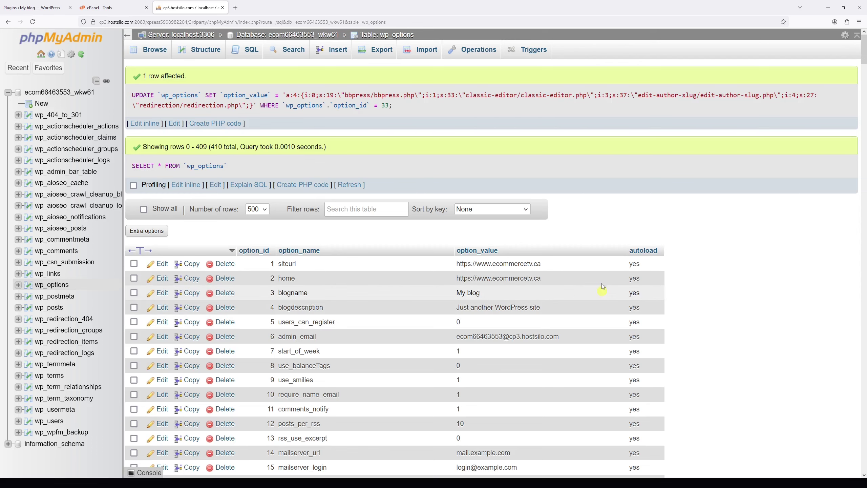
Reload the WordPress Plugins page and check which plugins are active, including Classic Widgets
left_click(56, 4)
left_click(135, 22)
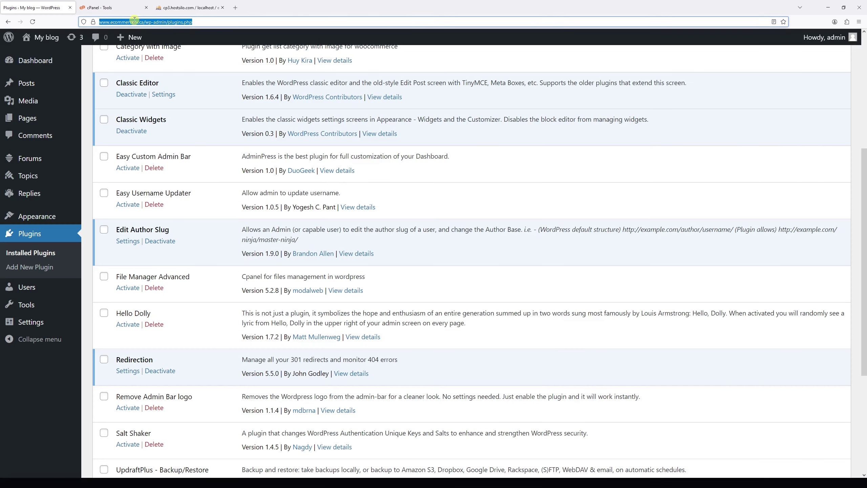
key("Return")
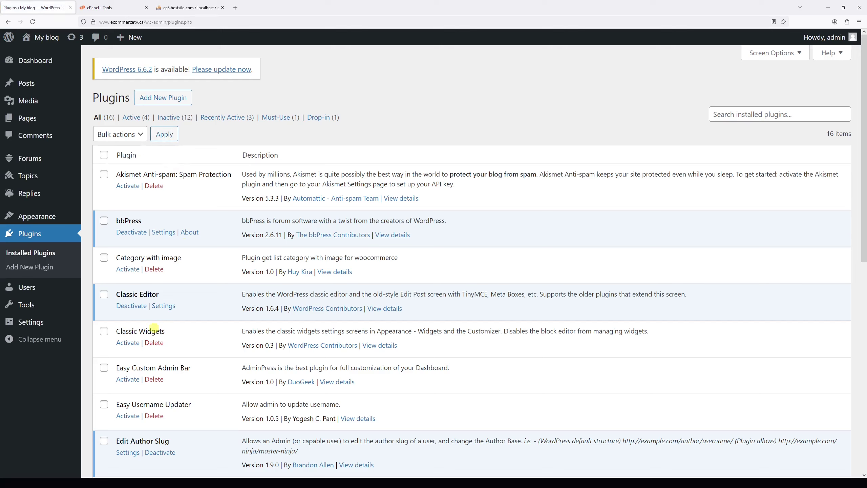
scroll(204, 342, "down", 5)
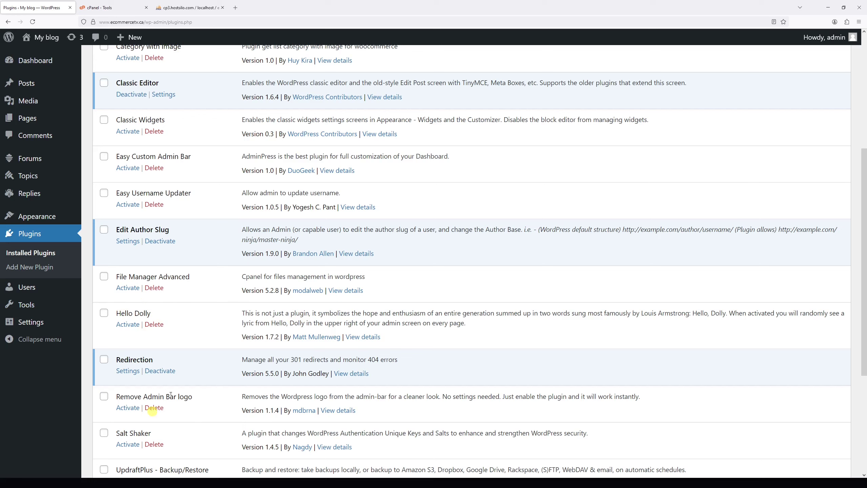
Delete the complete redirection entry, i:4;s:27:"redirection/redirection.php";, from the active_plugins value of the wp_options table in phpMyAdmin
left_click(205, 6)
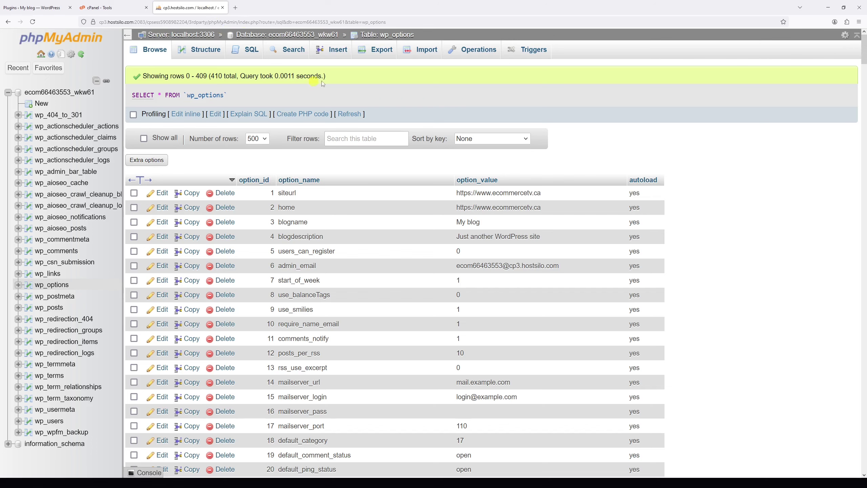
scroll(362, 73, "down", 3)
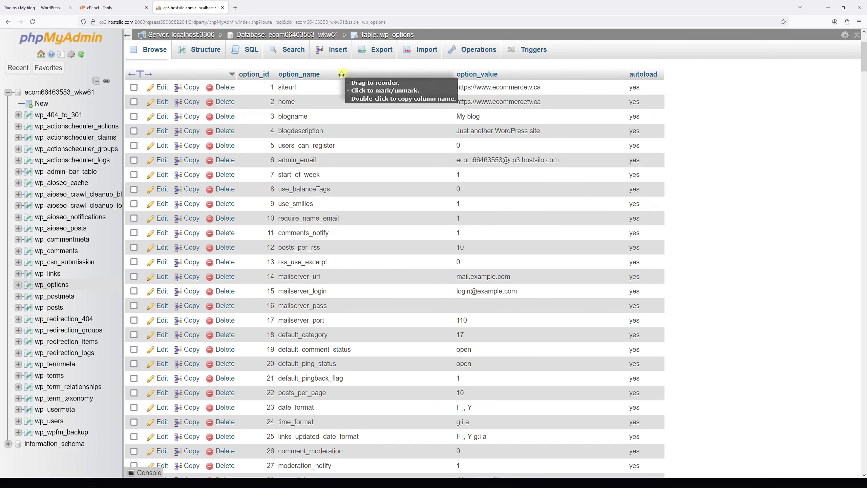
scroll(300, 103, "down", 3)
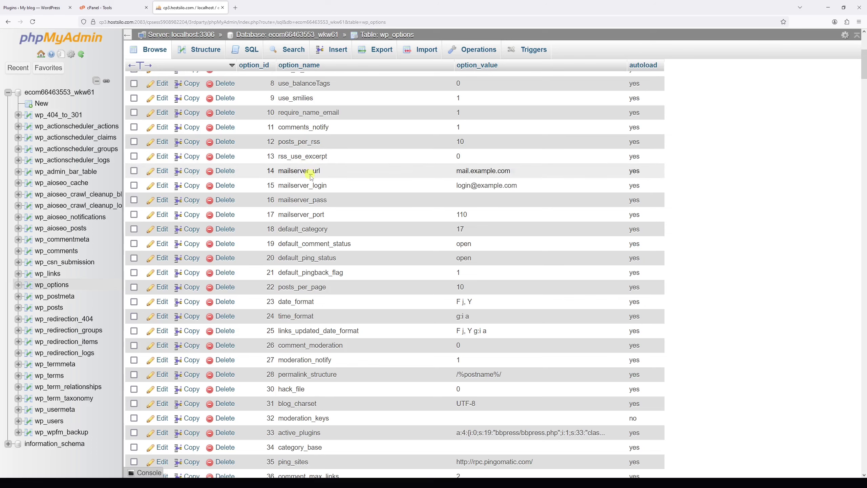
scroll(311, 177, "down", 1)
scroll(304, 227, "down", 1)
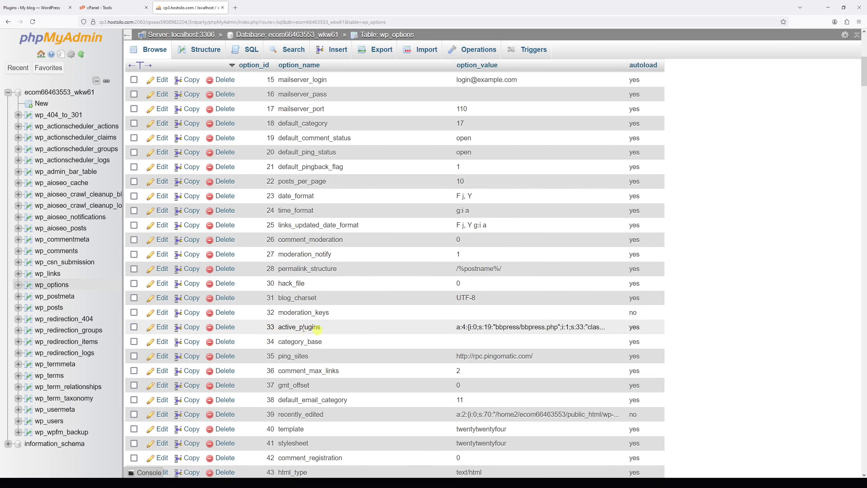
left_click(222, 328)
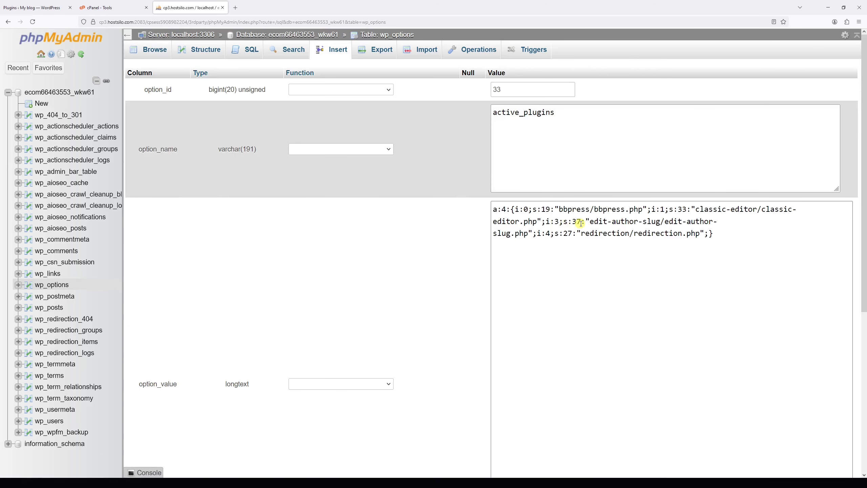
left_click_drag(583, 232, 697, 232)
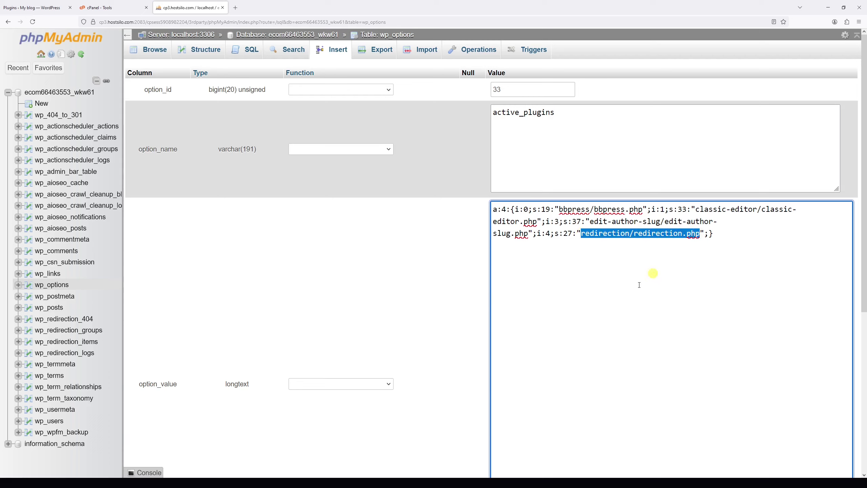
left_click(544, 234)
left_click_drag(537, 234, 703, 234)
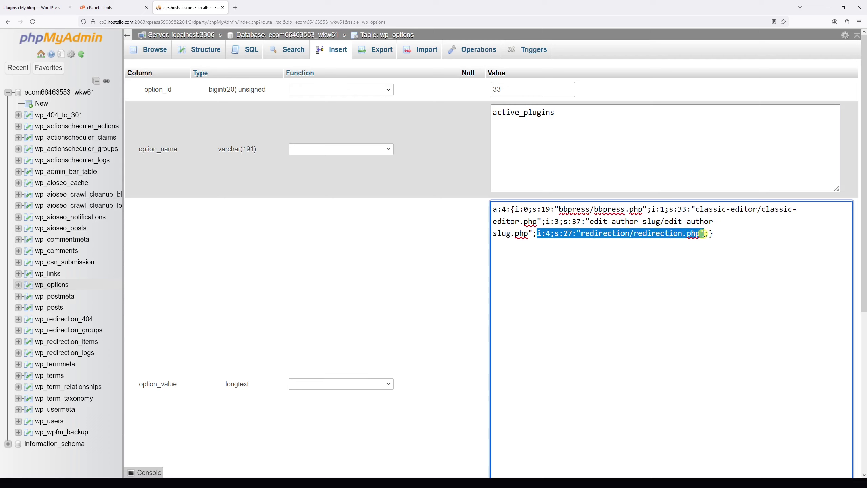
left_click_drag(706, 233, 707, 240)
key("BackSpace")
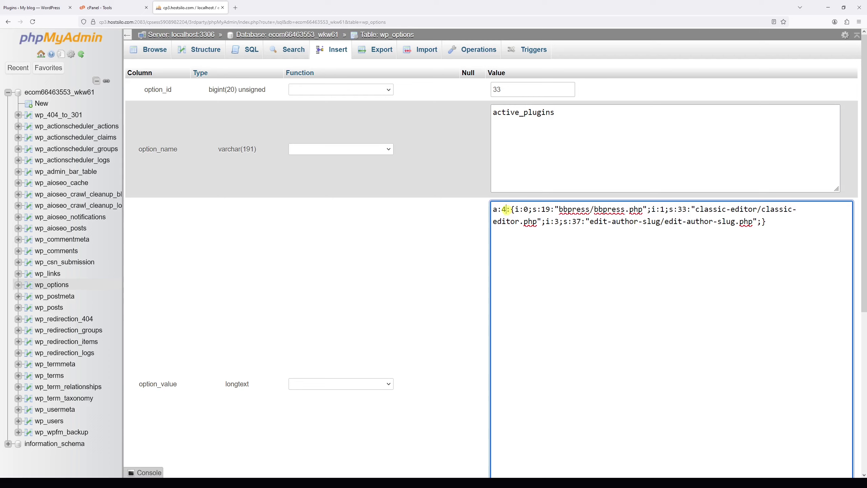
Set the plugin count at the start of the active_plugins value to 3 and save the row
double_click(507, 209)
type("3")
scroll(512, 249, "down", 5)
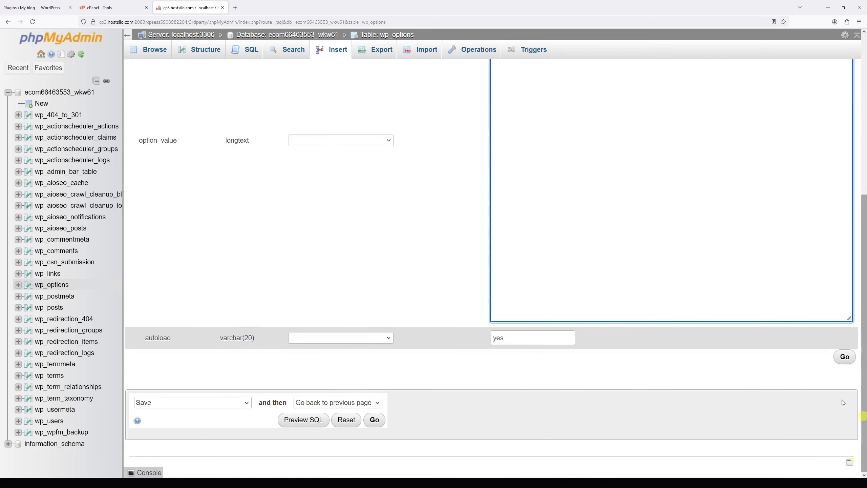
left_click(844, 357)
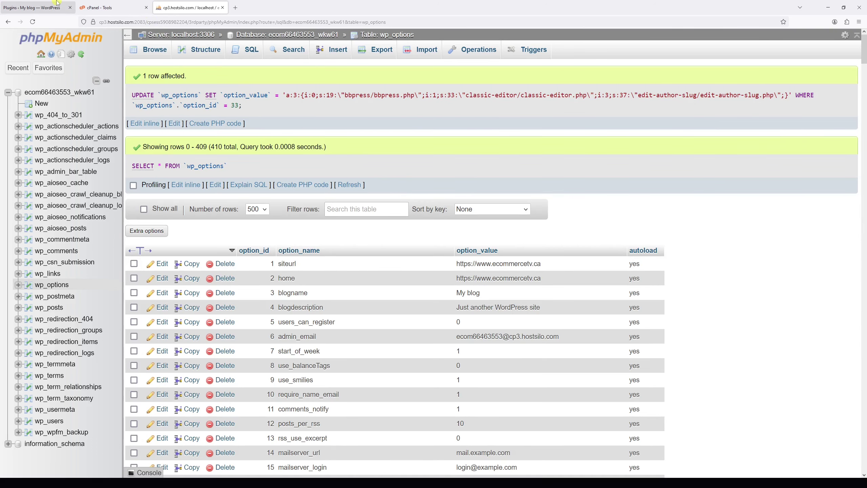
Reload the WordPress Plugins page and check which plugins are active, including Redirection
left_click(33, 8)
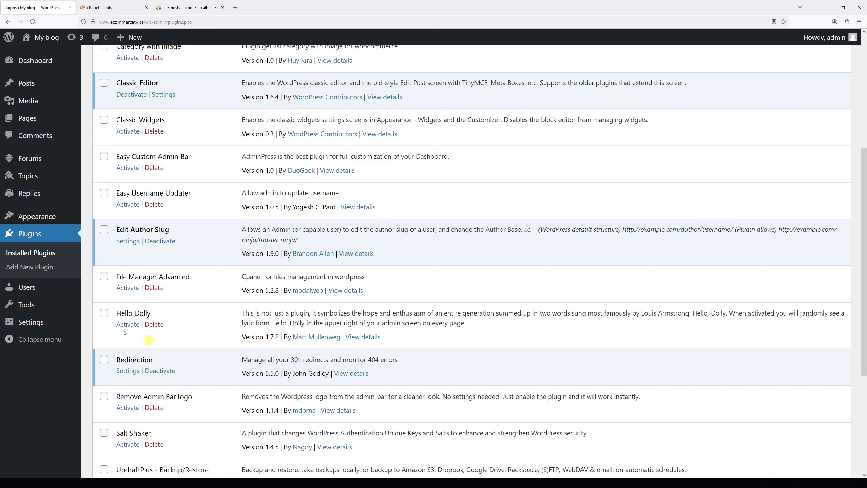
left_click(200, 22)
key("Return")
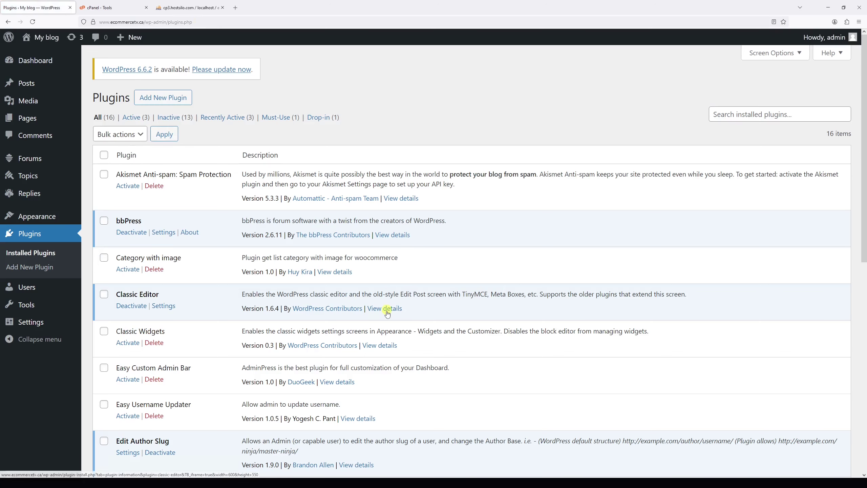
scroll(387, 311, "down", 9)
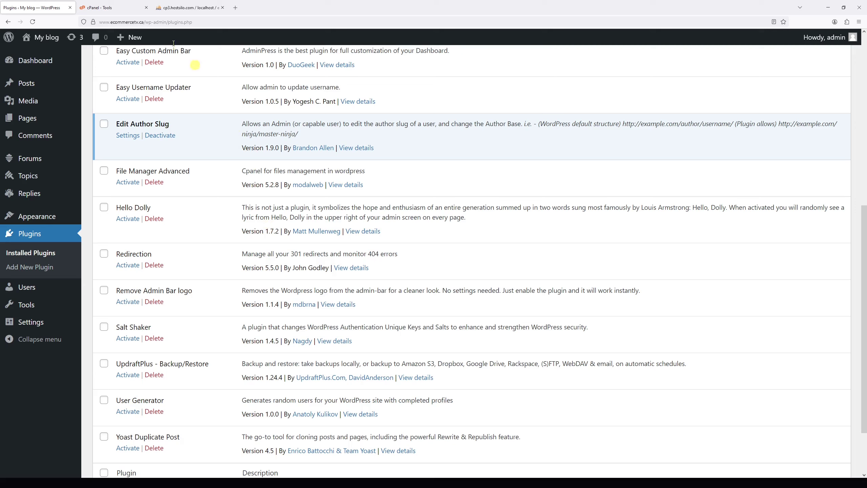
Open the active_plugins row for editing in phpMyAdmin and copy the full original value from the Notepad backup
left_click(204, 2)
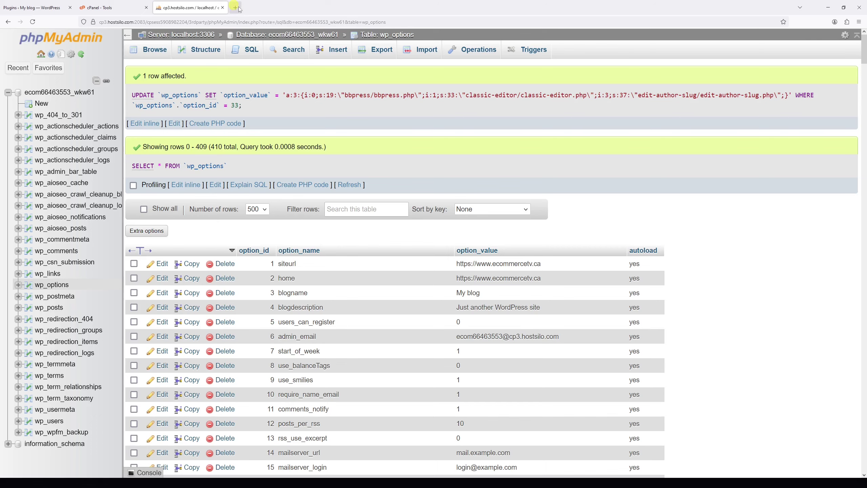
scroll(388, 138, "down", 8)
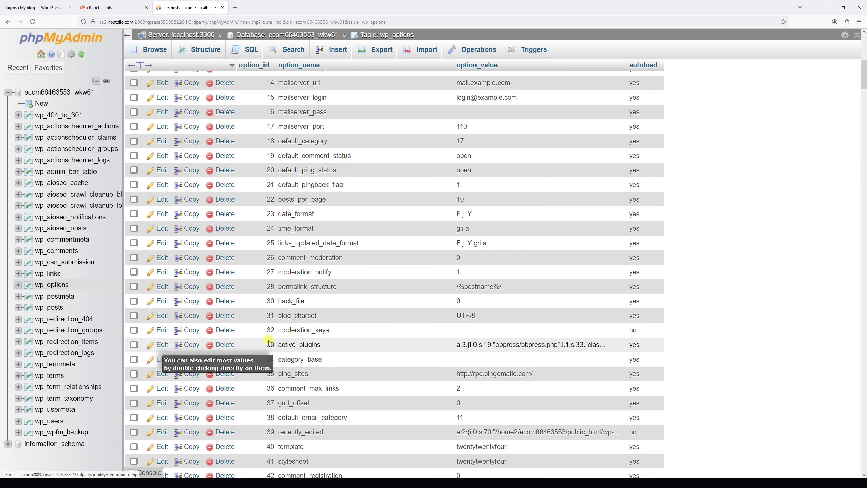
left_click(173, 350)
left_click(842, 4)
left_click(586, 72)
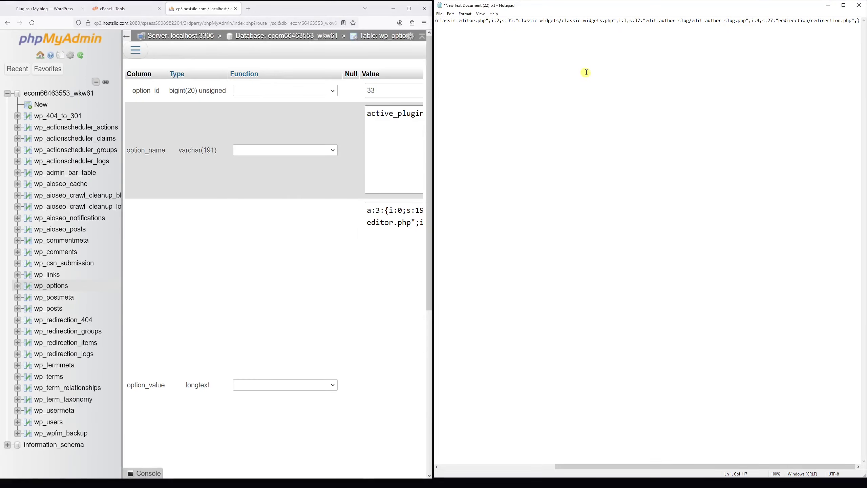
key("ctrl+a")
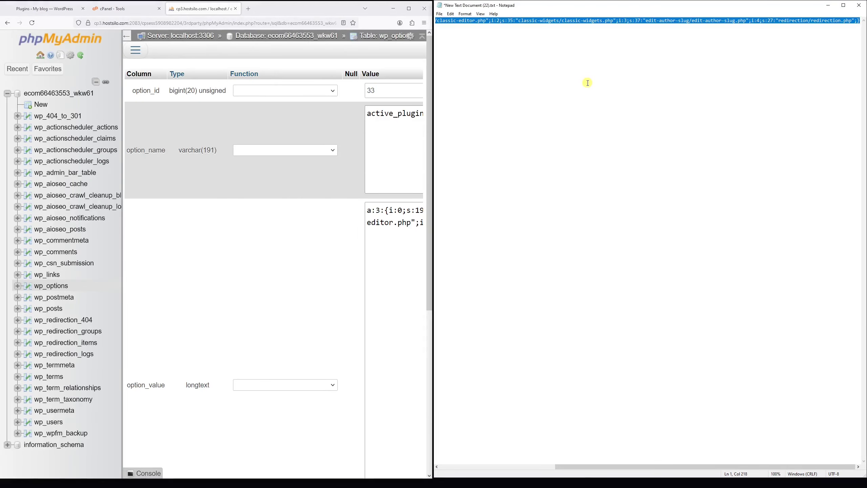
left_click(408, 9)
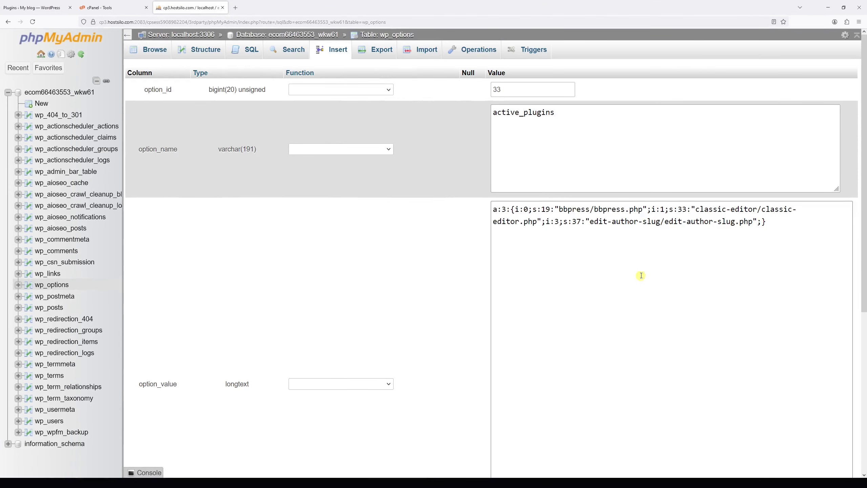
Replace the whole active_plugins value with the copied a:5 backup, including the classic-widgets and redirection entries, and save the row
left_click(696, 250)
left_click_drag(784, 233, 437, 179)
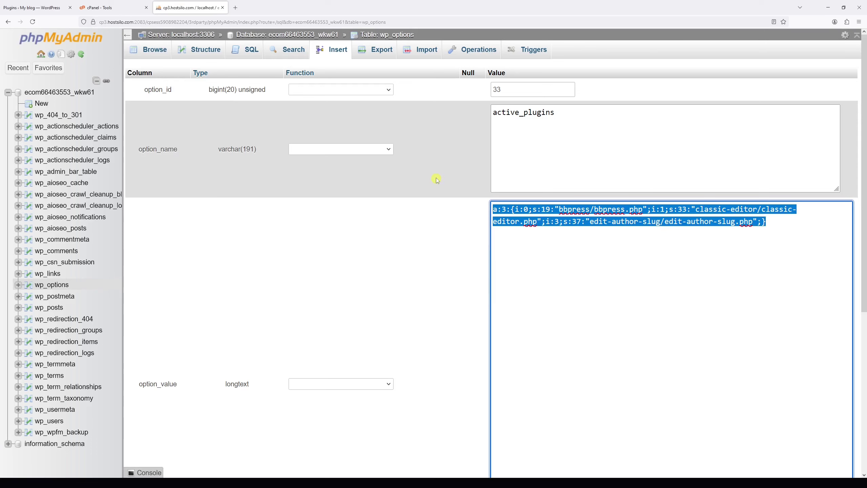
key("BackSpace")
type("a:5:{i:0;s:19:\"bbpress/bbpress.php\";i:1;s:33:\"classic-editor/classic-editor.php\";i:2;s:35:\"classic-widgets/classic-widgets.php\";i:3;s:37:\"edit-author-slug/edit-author-slug.php\";i:4;s:27:\"redirection/redirection.php\";}")
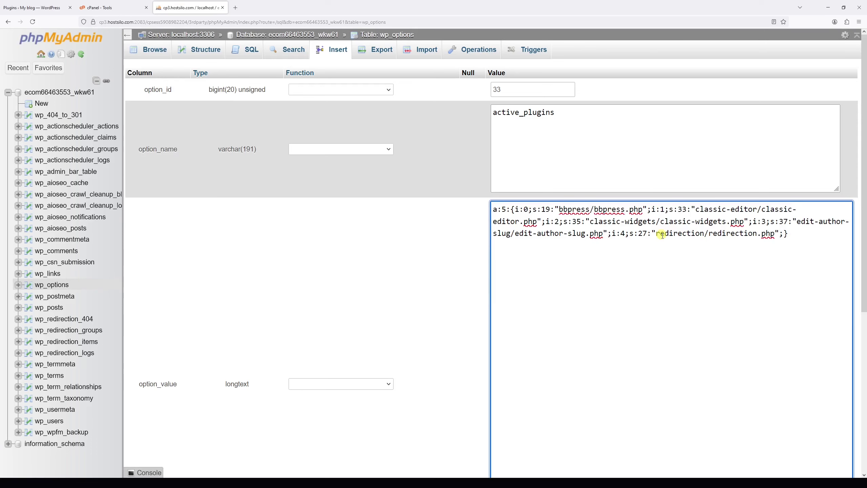
scroll(653, 234, "down", 3)
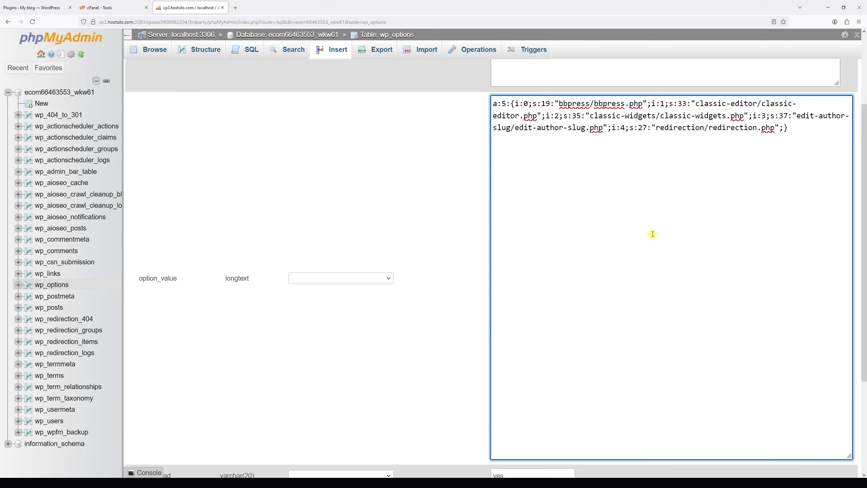
scroll(702, 182, "up", 2)
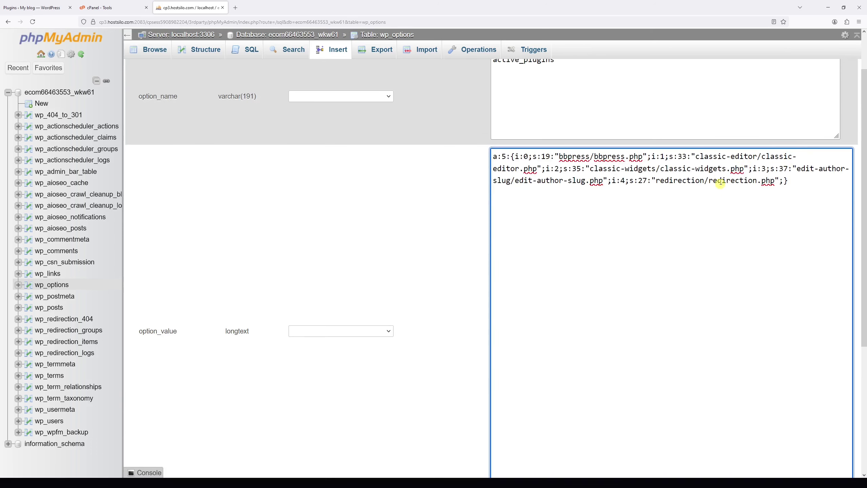
scroll(716, 171, "down", 2)
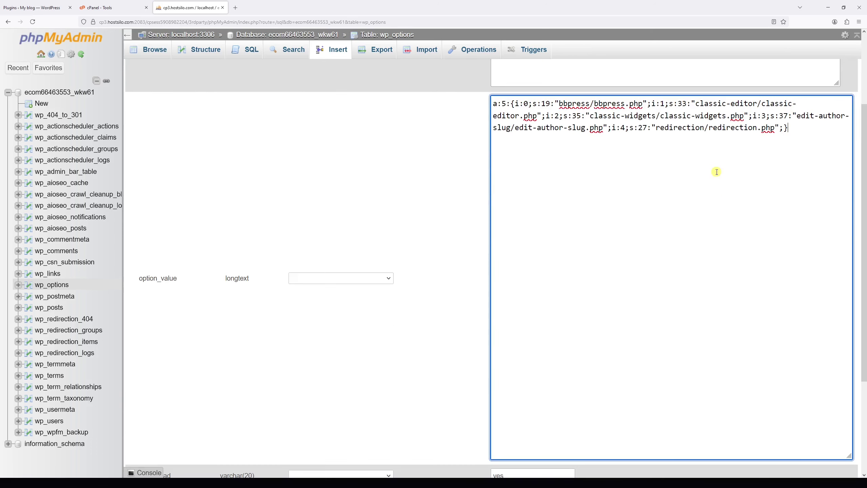
scroll(717, 172, "down", 5)
left_click(843, 357)
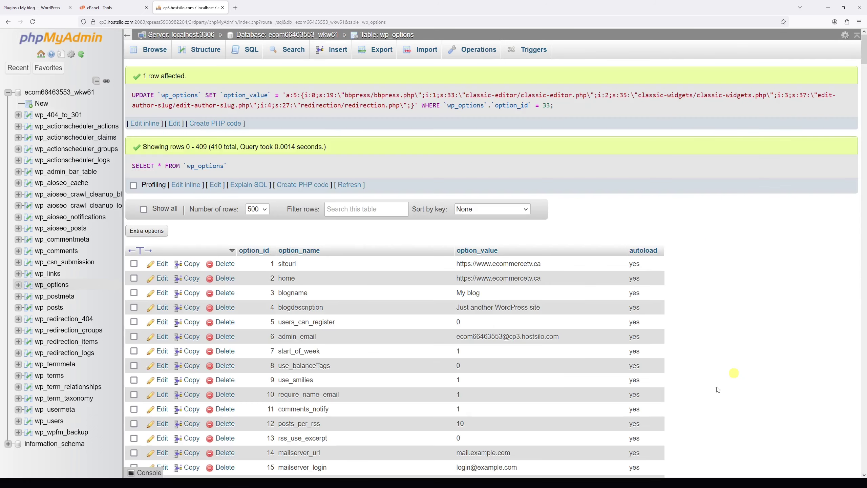
Reload the WordPress Plugins page and check whether Classic Widgets and Redirection are active again
left_click(34, 7)
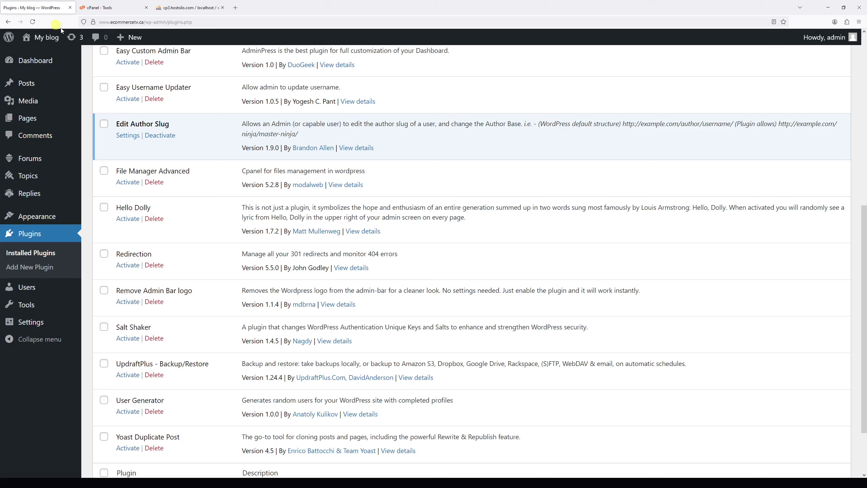
left_click(172, 22)
key("Return")
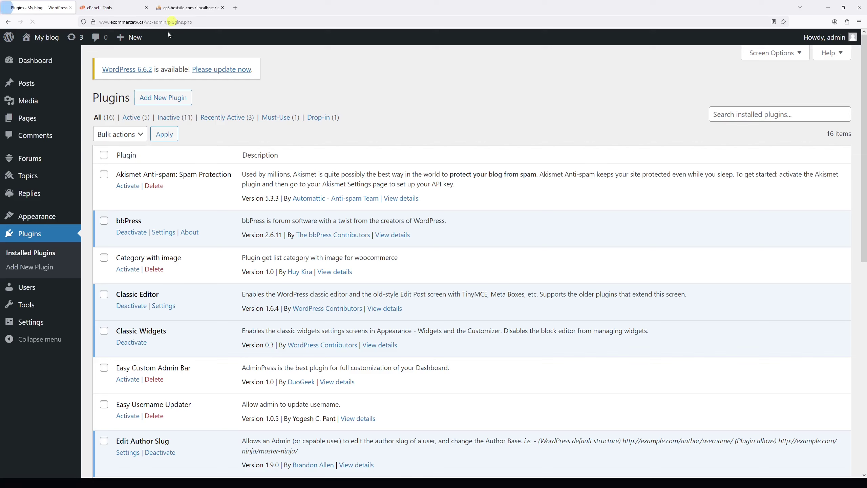
scroll(495, 101, "down", 1)
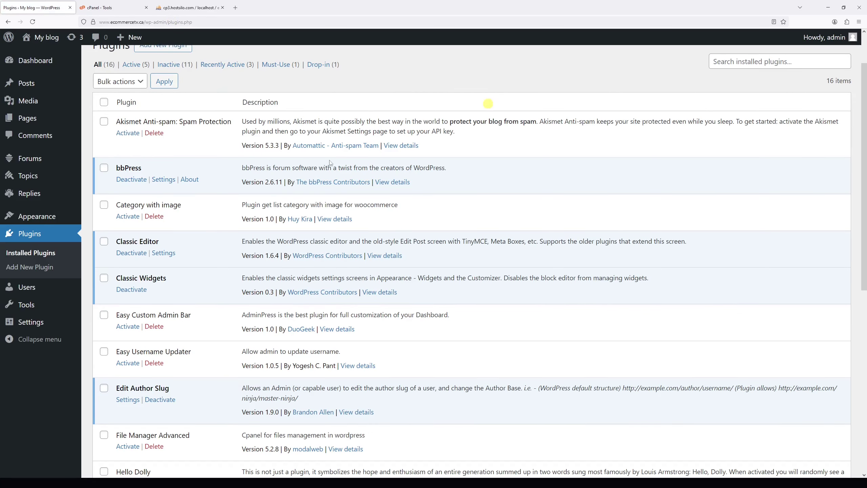
scroll(210, 260, "down", 3)
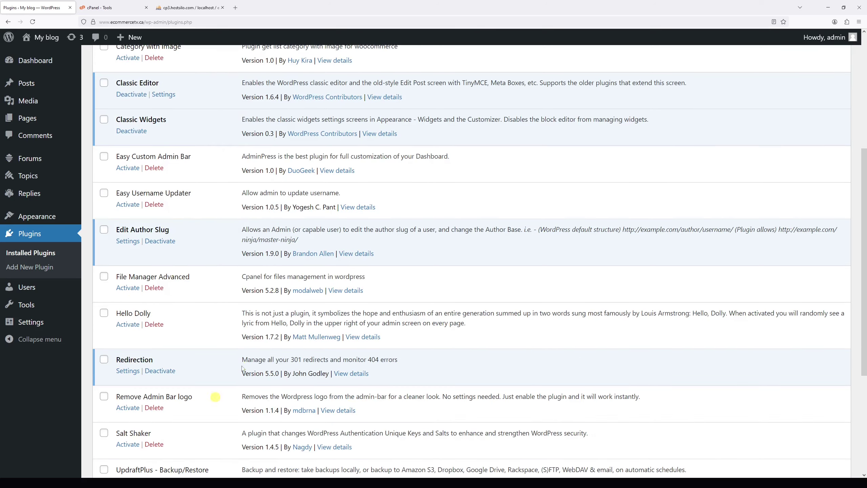